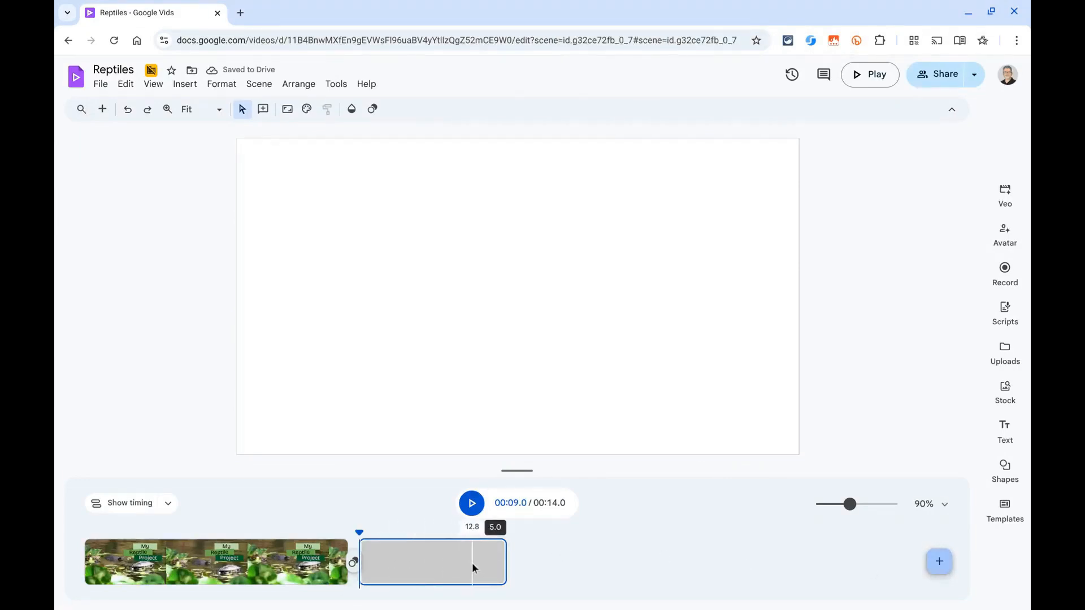
Step: Add scene 2's script: "Have you ever seen an animal sunbathing on a rock, flicking its tongue out to smell, or covered in cool, scaly skin?"
click(1004, 310)
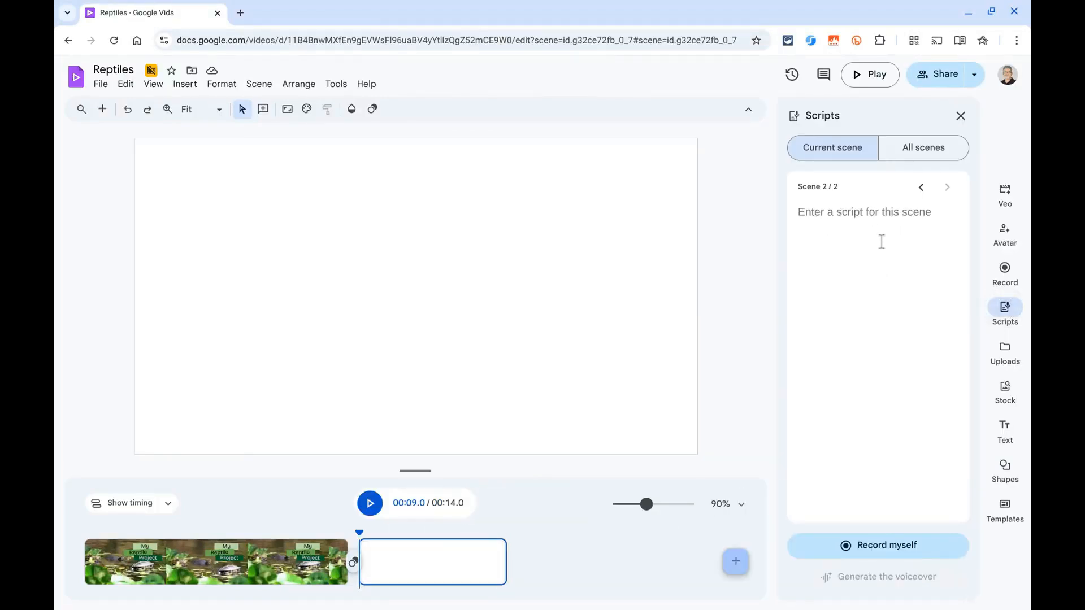
key(ctrl)
click(881, 241)
text(Have you ever seen an animal sunbathing on a rock, flicking its tongue out to smell, or covered in cool, scaly skin?)
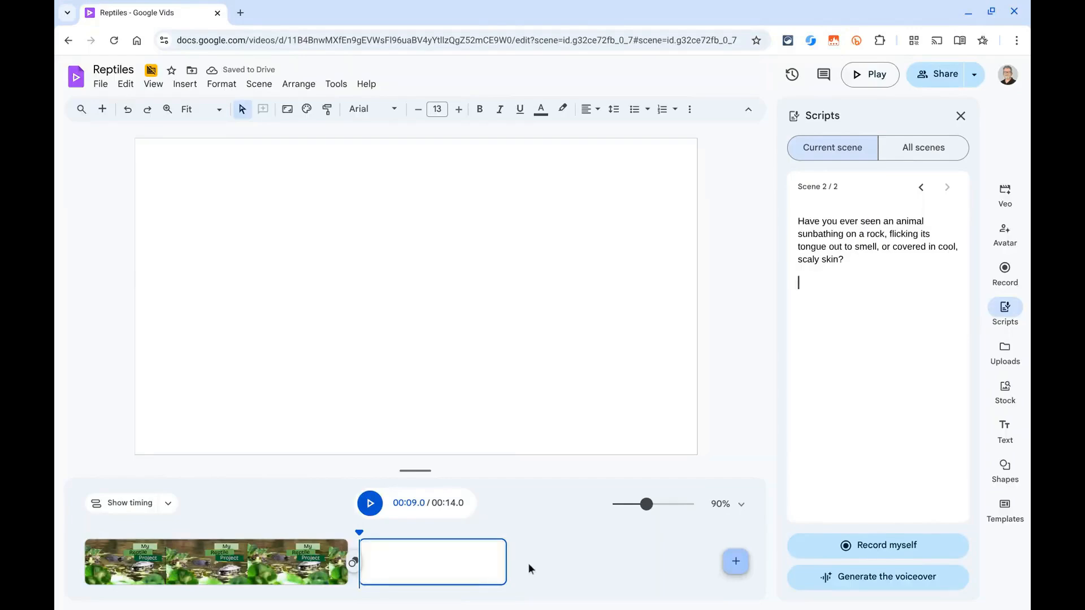
Step: Record an audio-only voiceover of about 8 seconds for scene 2, reading the script aloud
click(914, 546)
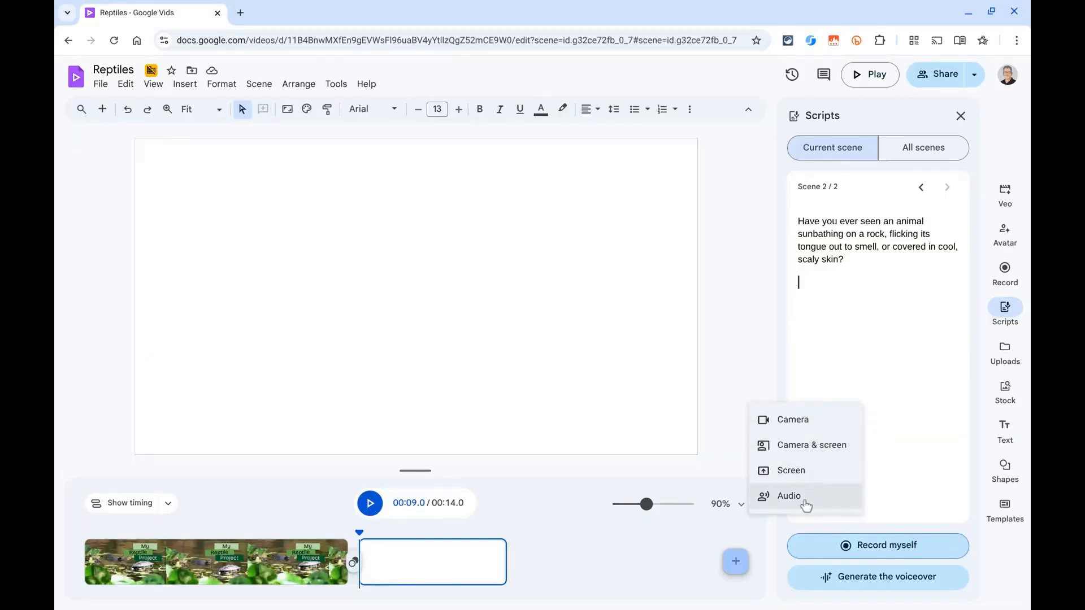
click(782, 497)
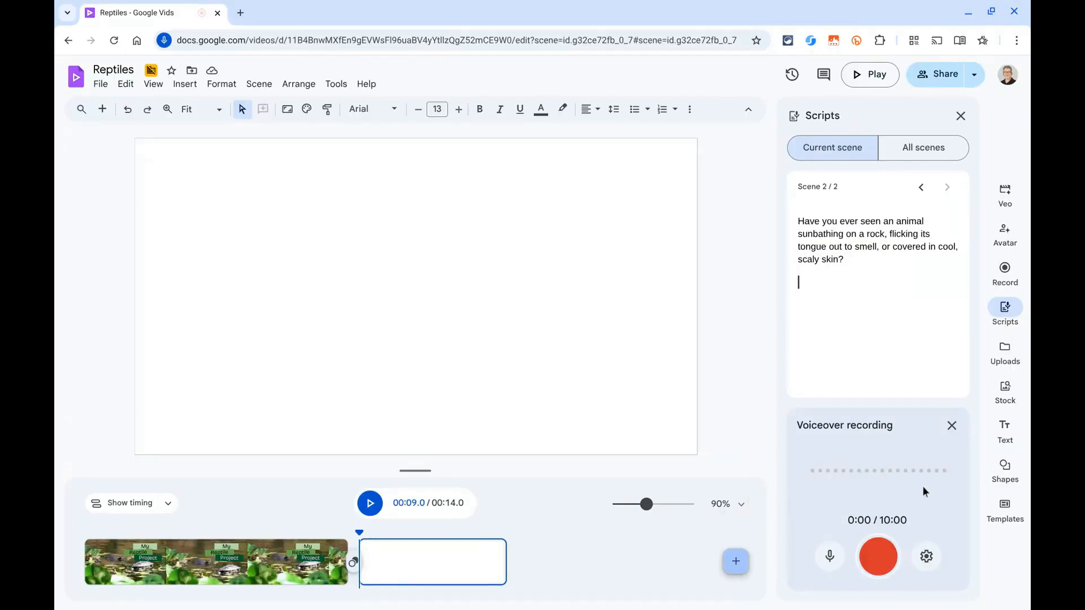
click(879, 559)
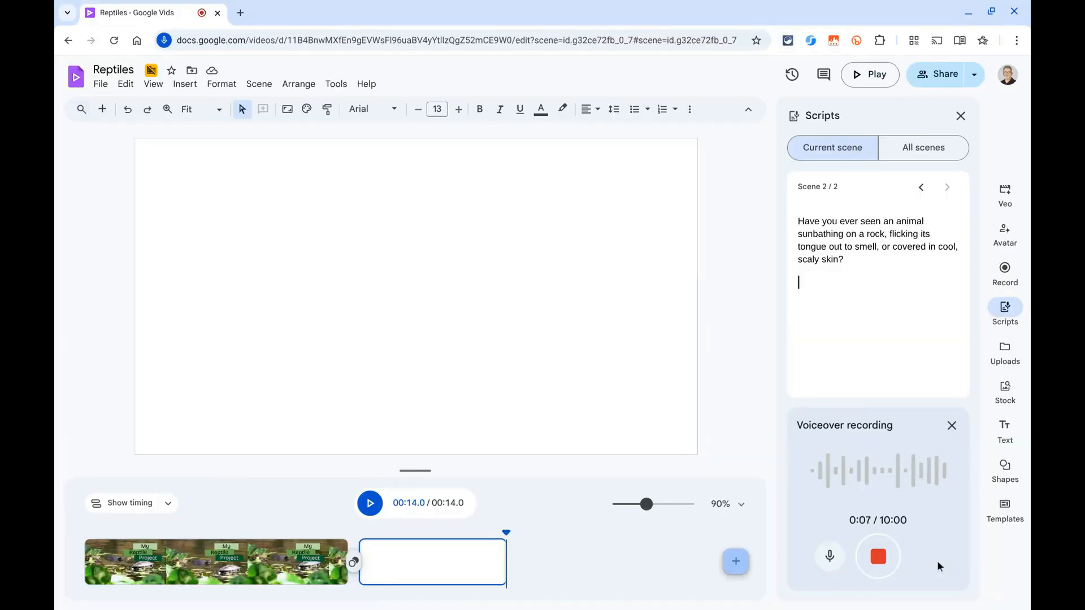
click(878, 556)
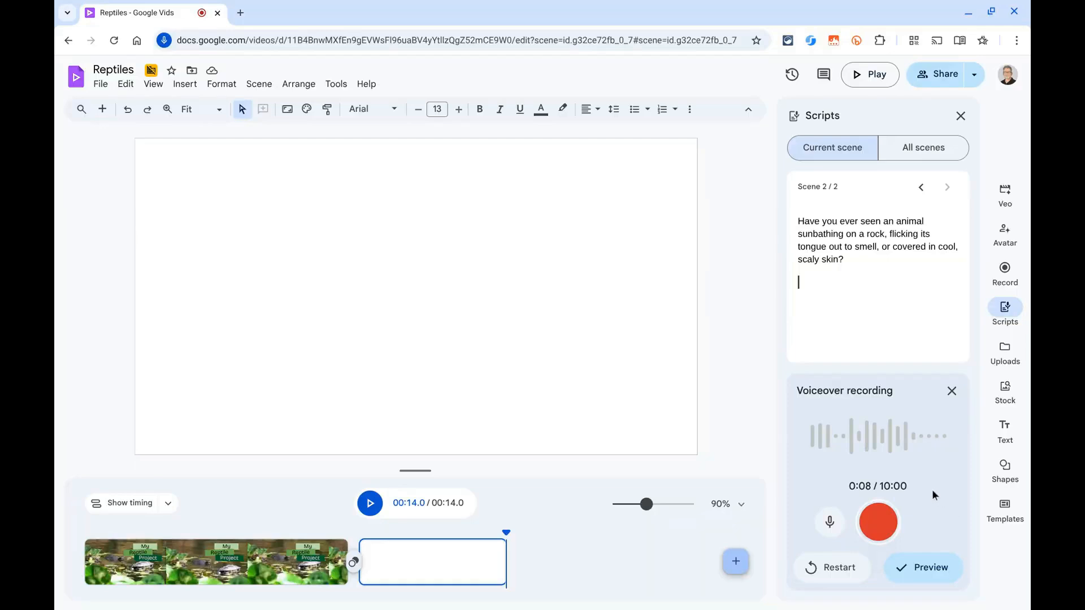
Step: Preview part of the voiceover recording and insert it into scene 2
click(920, 568)
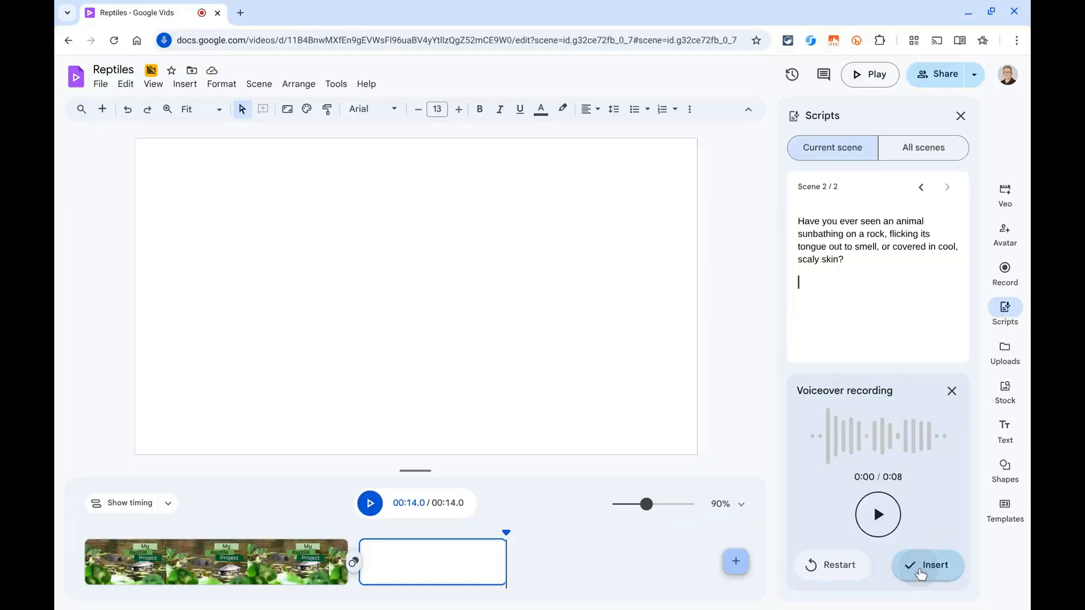
click(867, 516)
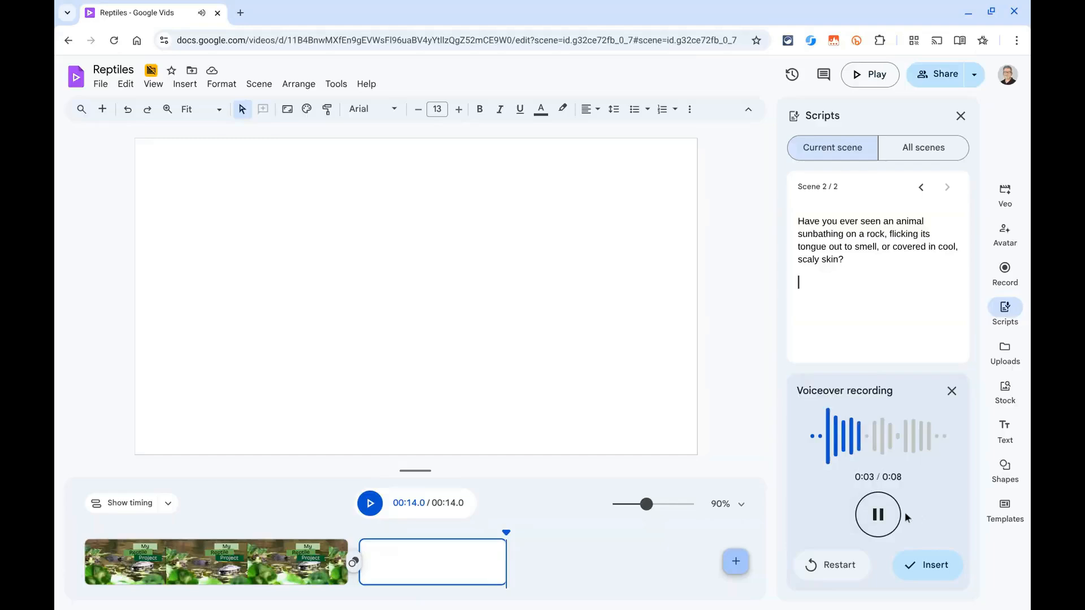
click(879, 516)
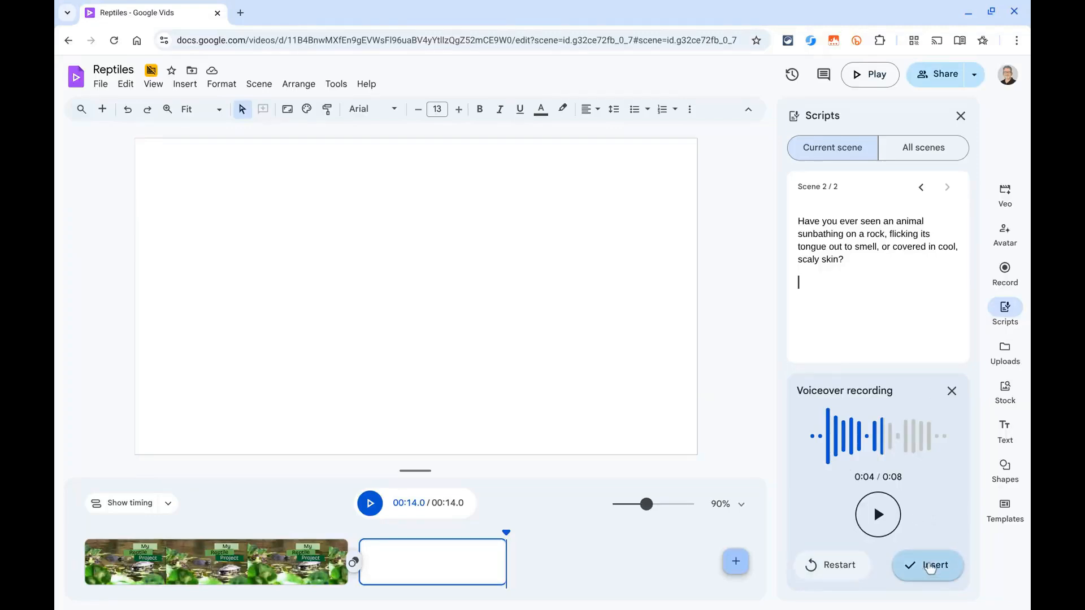
click(930, 567)
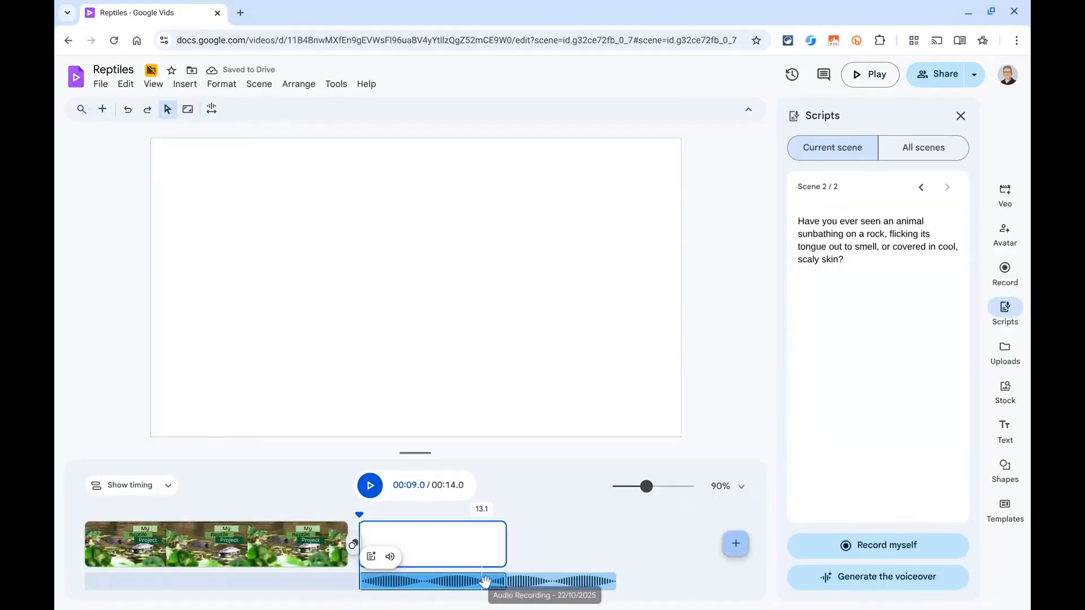
Step: Extend scene 2 on the timeline past the end of the audio recording, to about 9.3 s, and close the script
drag(503, 539, 630, 536)
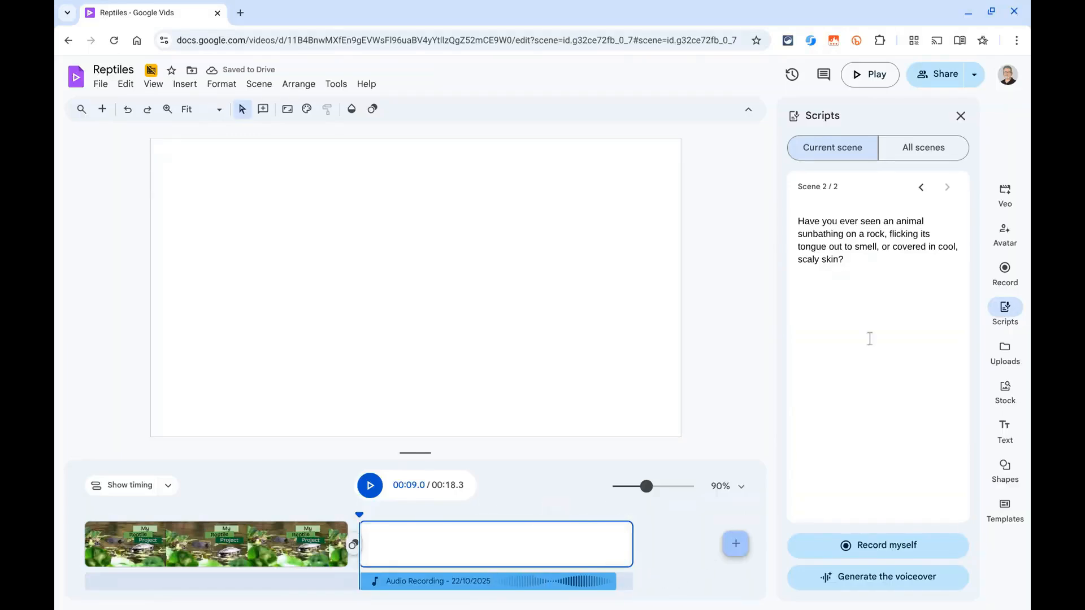
click(1011, 311)
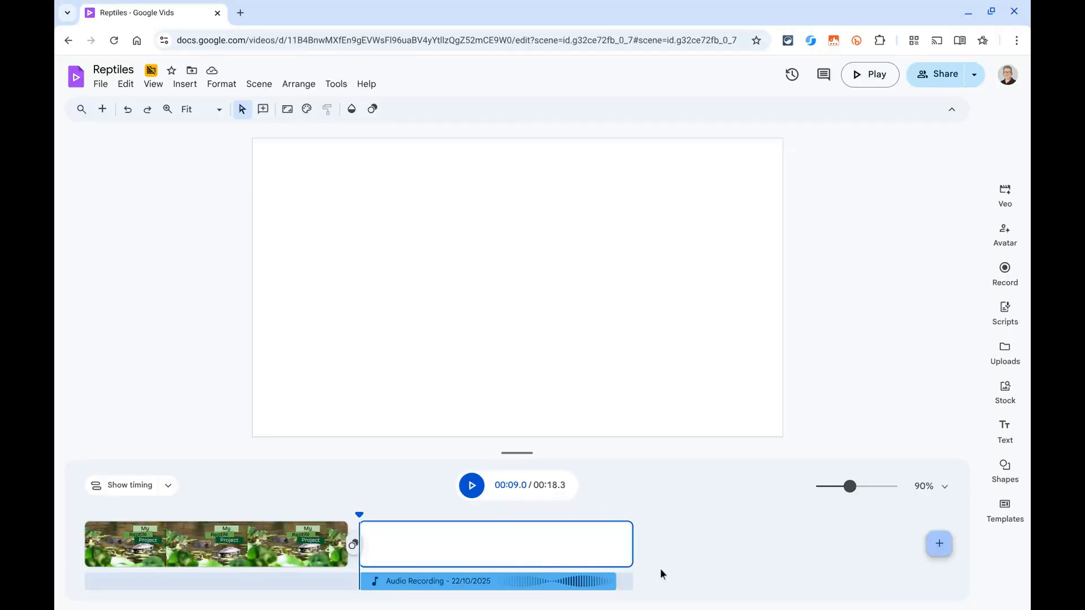
Step: Generate a Veo 3.1 video clip with the prompt "Generate a clip of a lizard laying on a rock in the sun flicking its tongue out"
click(1005, 389)
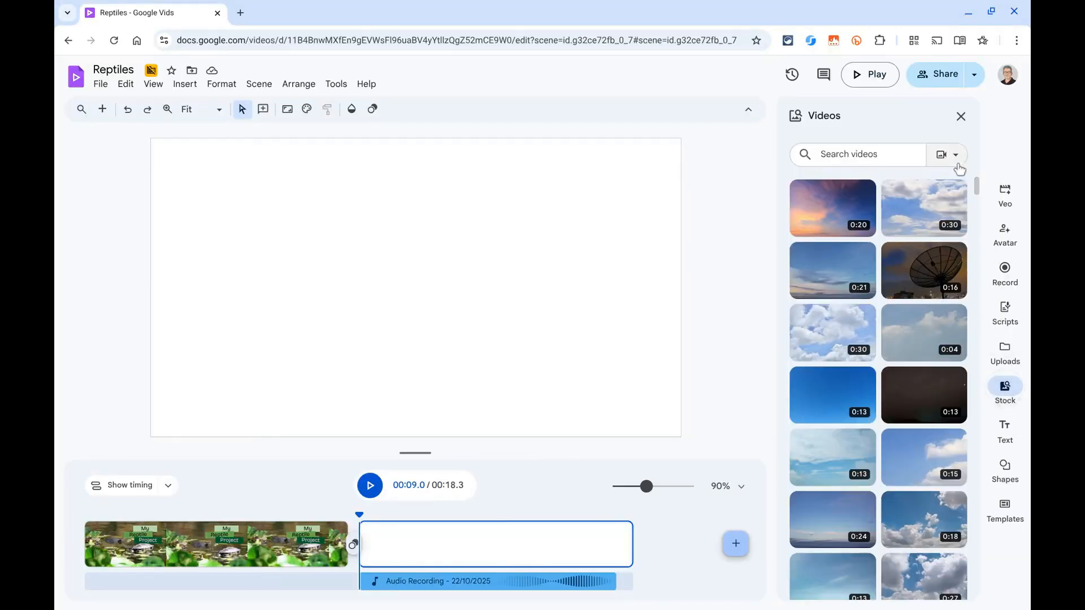
click(961, 116)
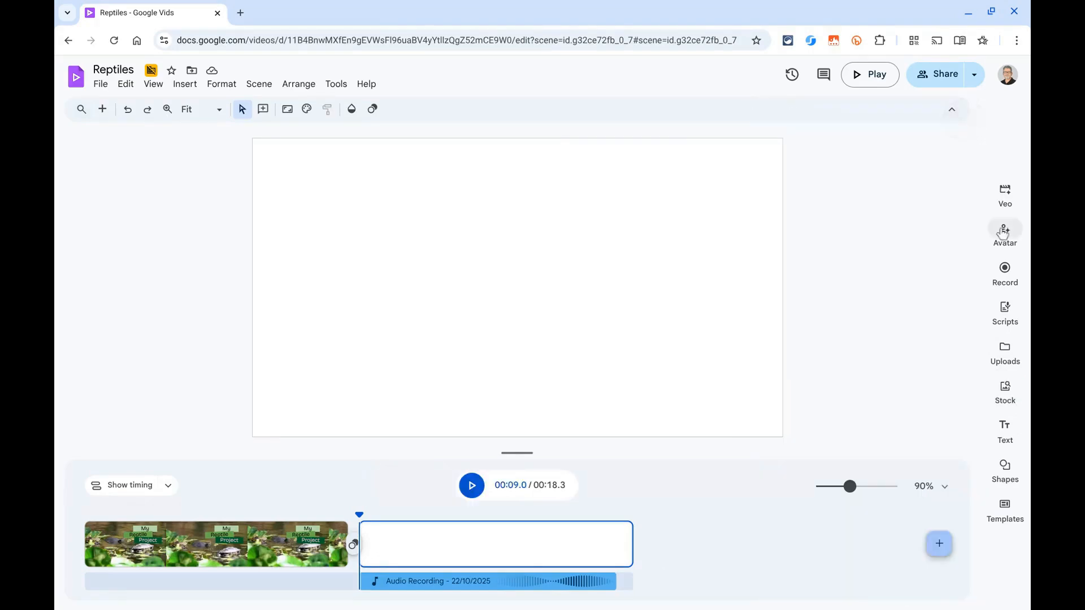
click(1007, 192)
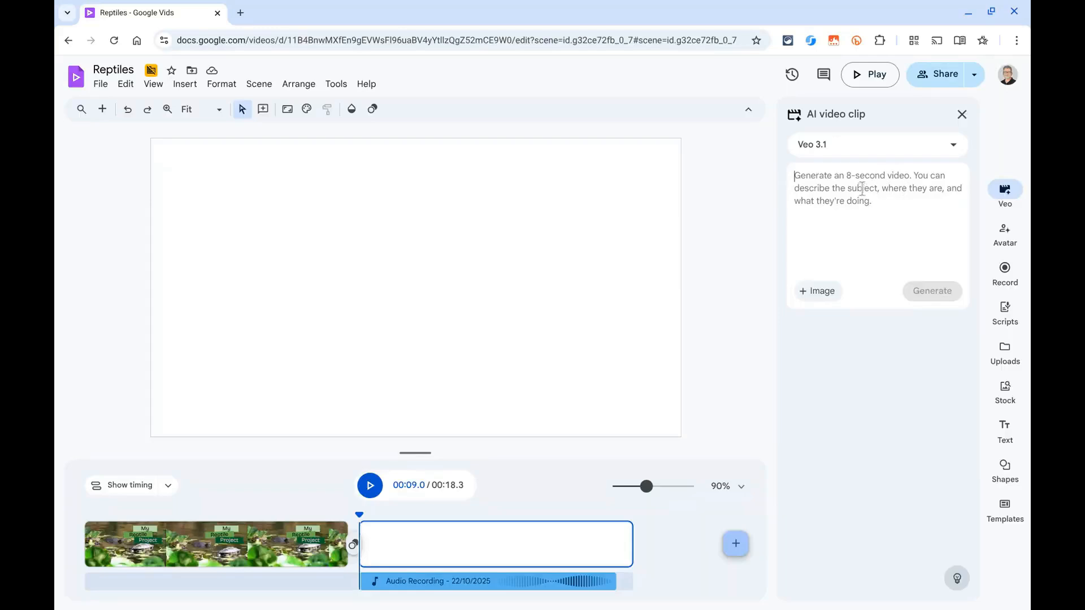
click(834, 182)
text(Generate a)
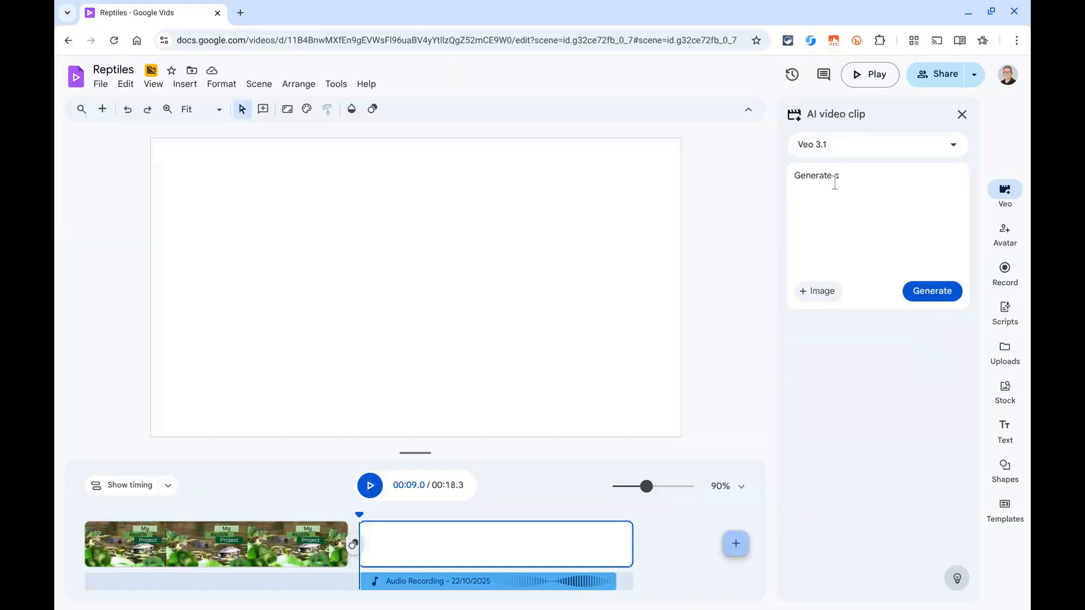
text( clip of a lizard laying on a rock in the sun flicking)
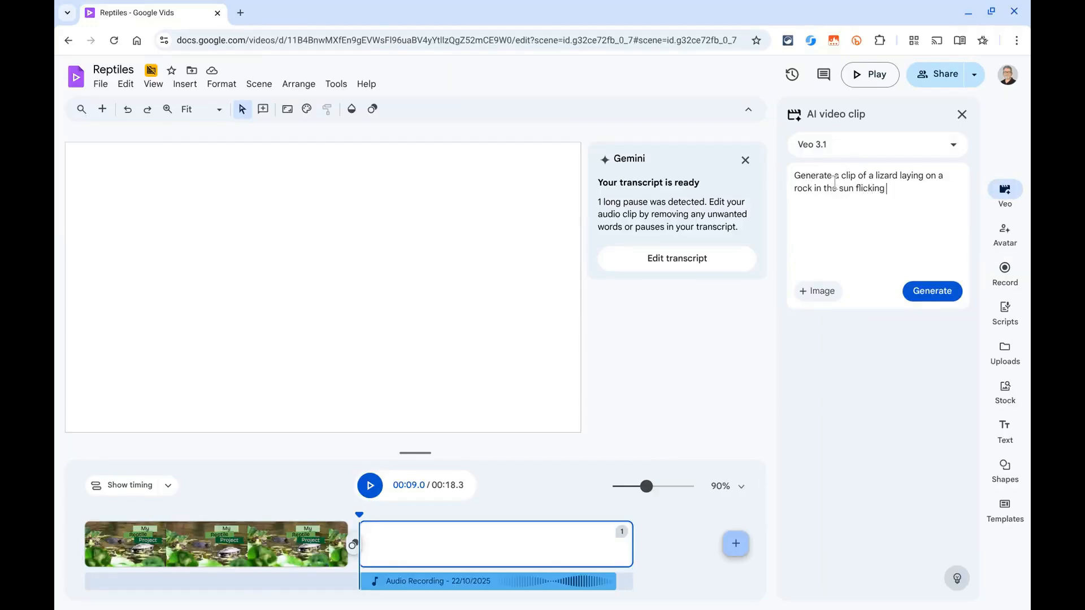
text( its tongue out)
click(936, 296)
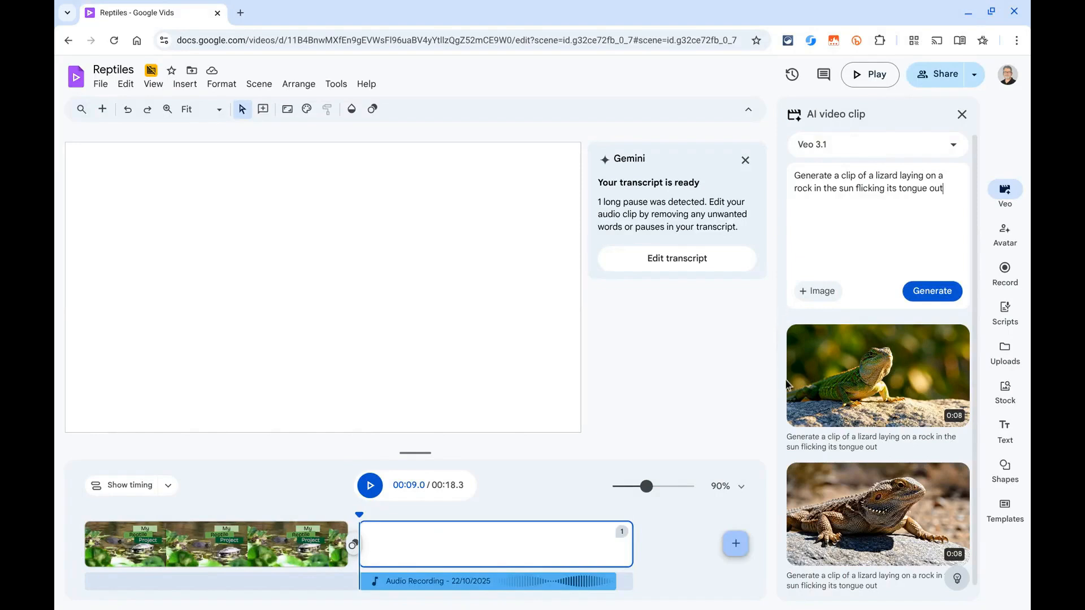
Step: Preview both generated lizard clips and insert the green lizard clip into scene 2
mouse_move(845, 511)
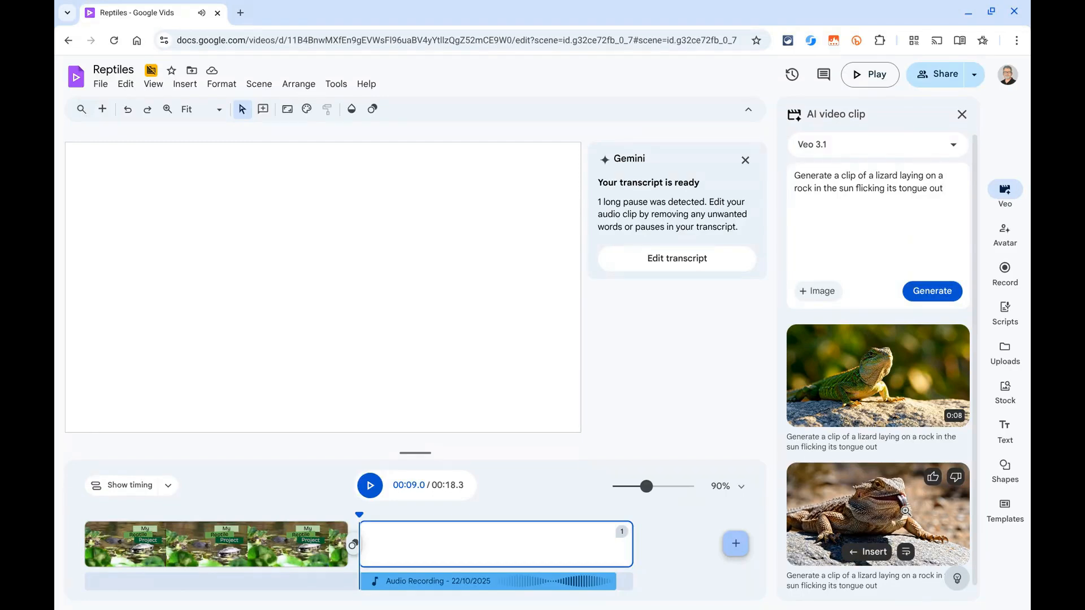
mouse_move(903, 377)
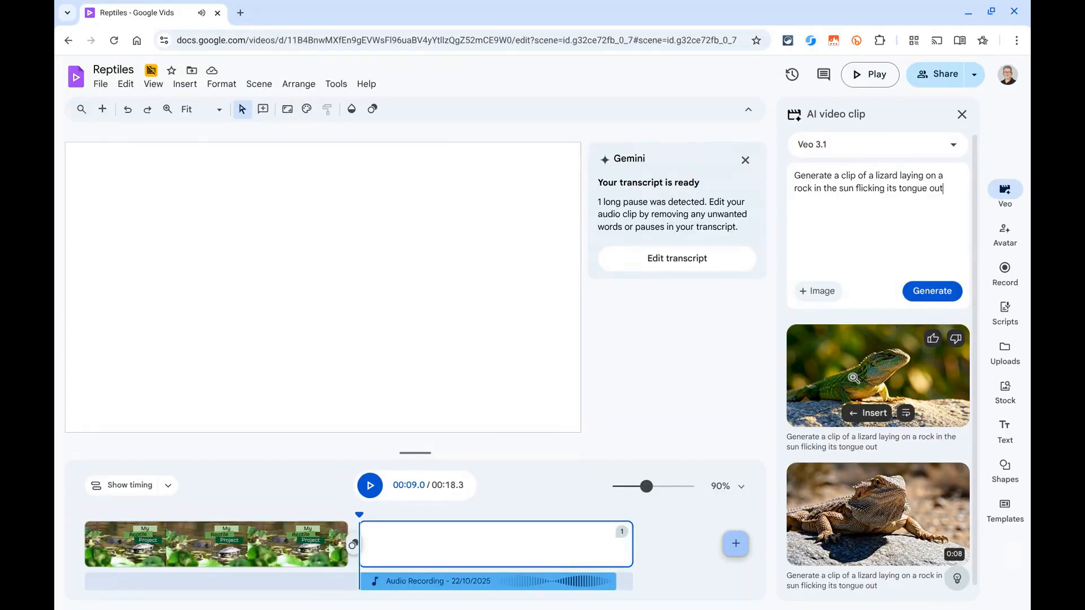
click(873, 414)
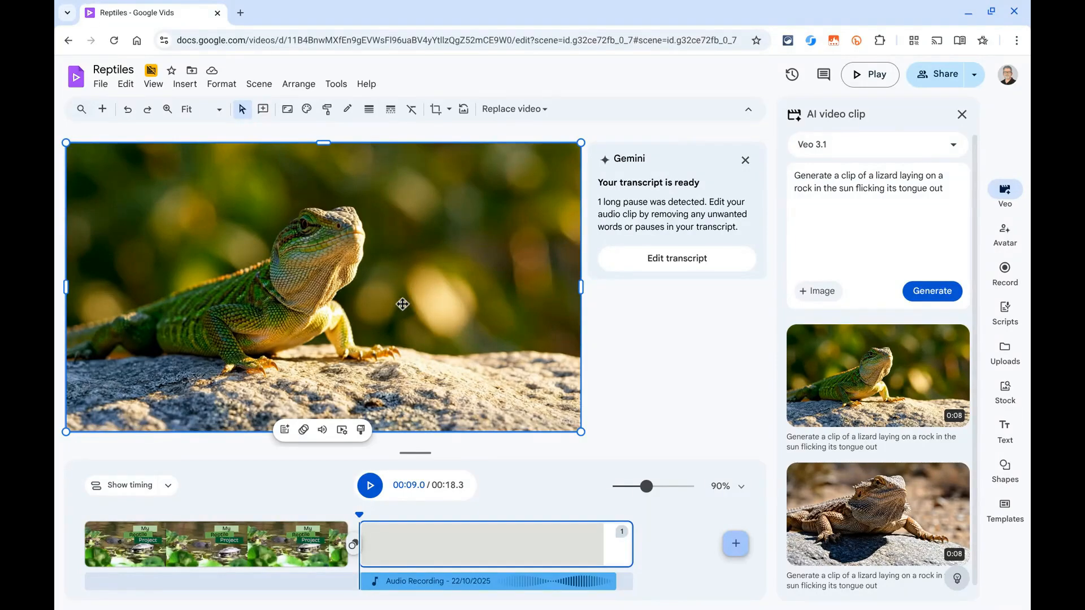
Step: Mute the green lizard clip's own sound and play scene 2 to check it with the voiceover
click(323, 431)
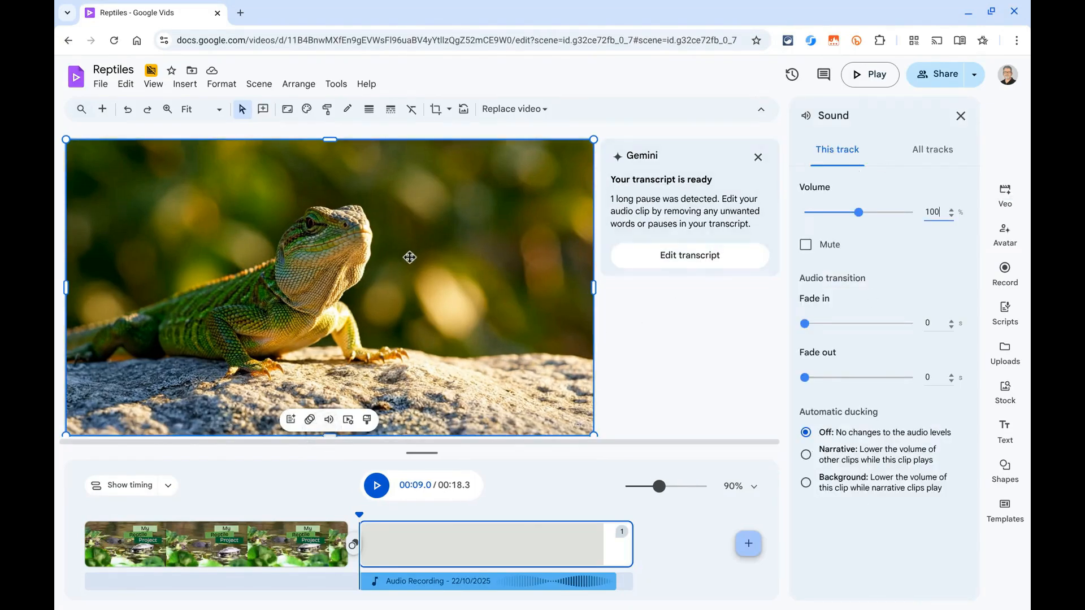
click(806, 246)
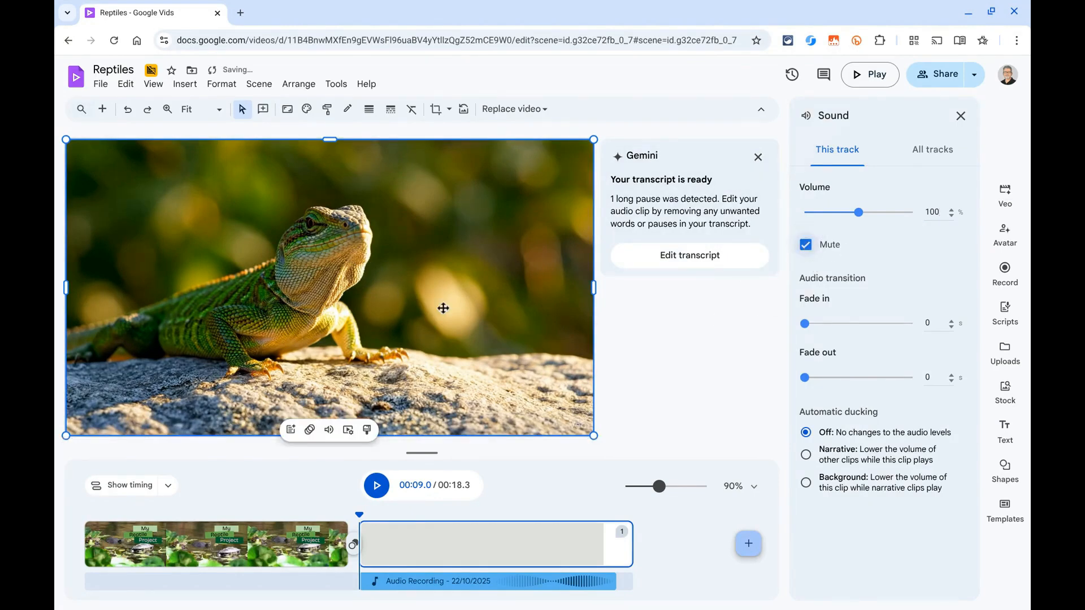
click(377, 489)
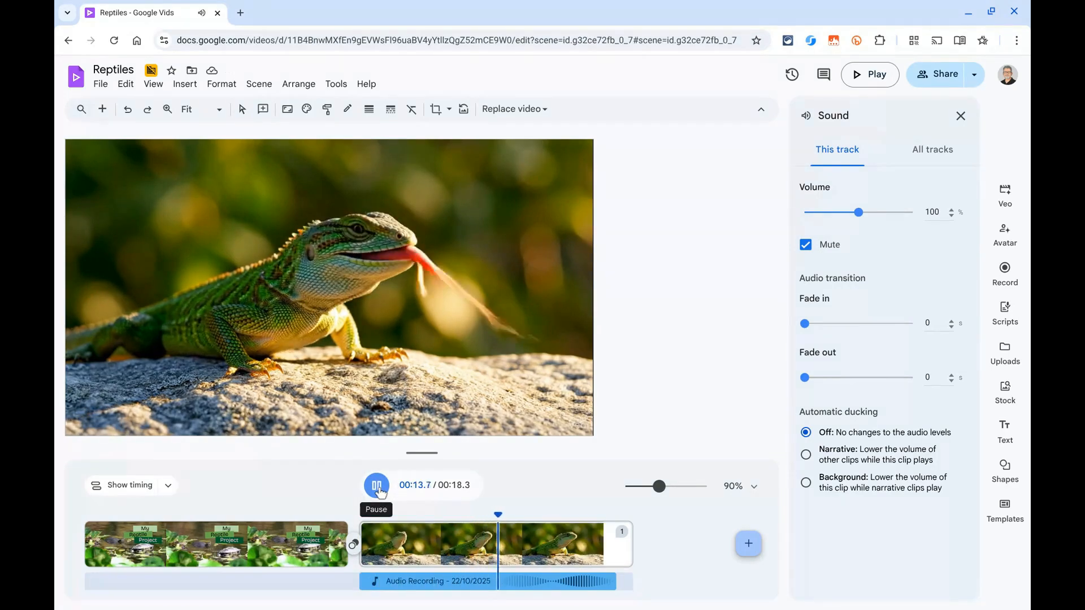
click(379, 491)
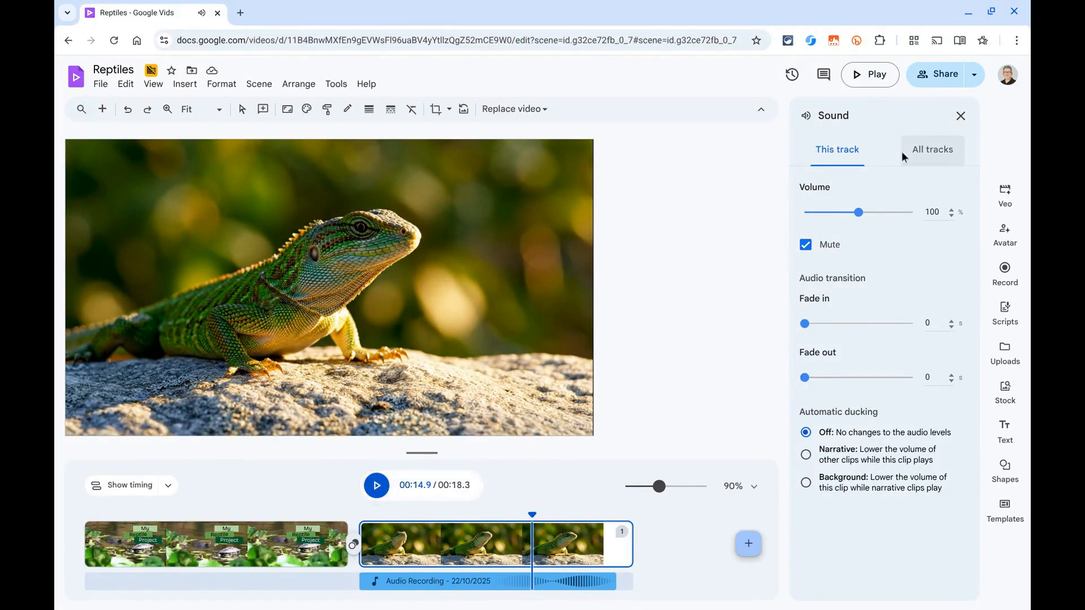
click(960, 116)
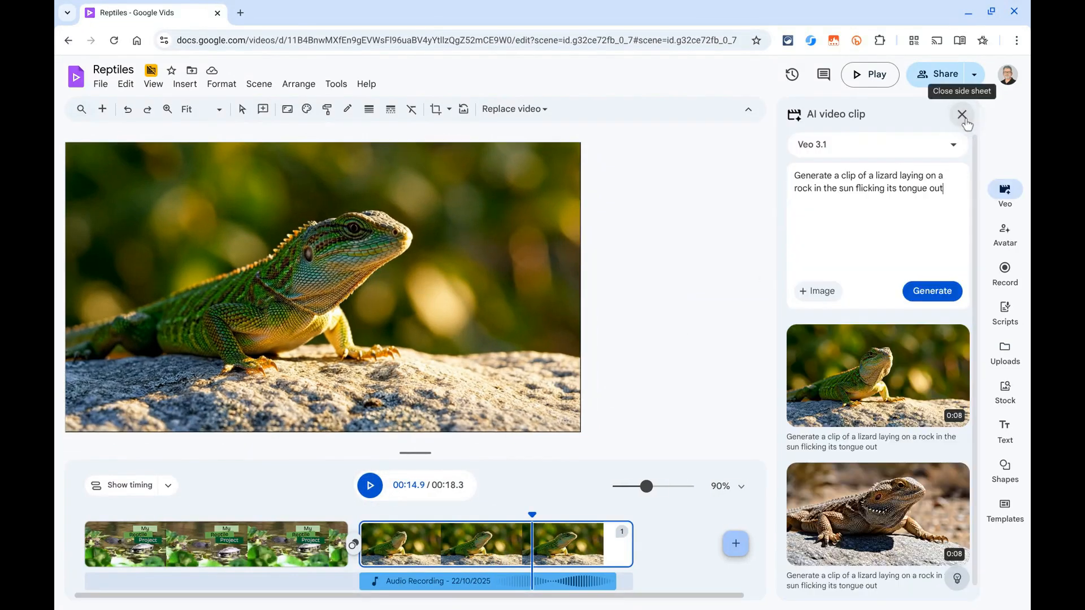
click(962, 115)
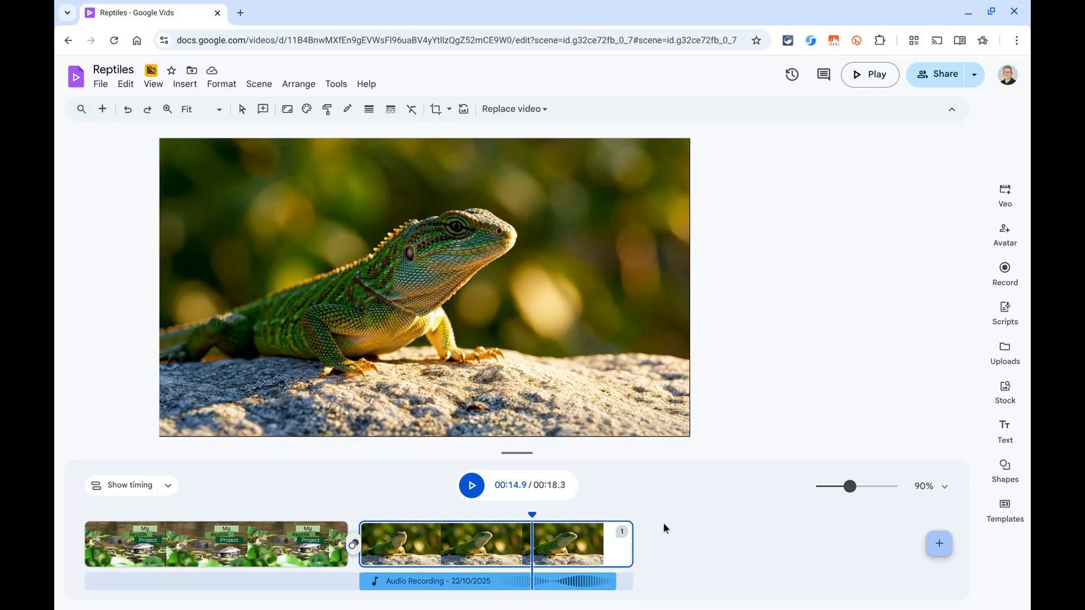
Step: Shorten scene 2 to about 8.3 s to match the lizard clip, and shift the audio recording to start slightly before the scene
drag(627, 536, 599, 548)
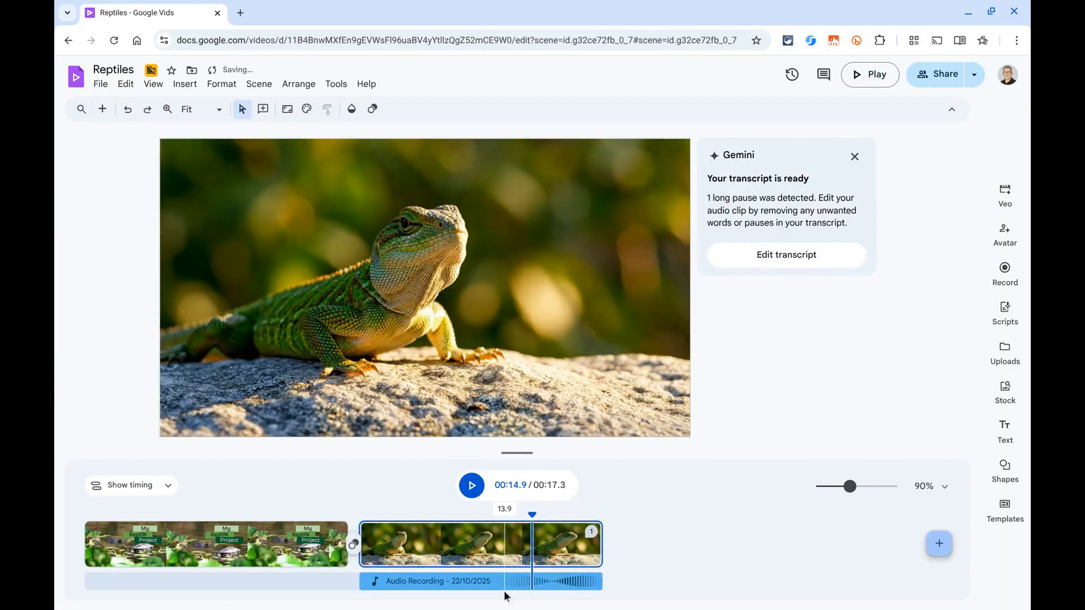
click(466, 582)
drag(467, 585, 443, 583)
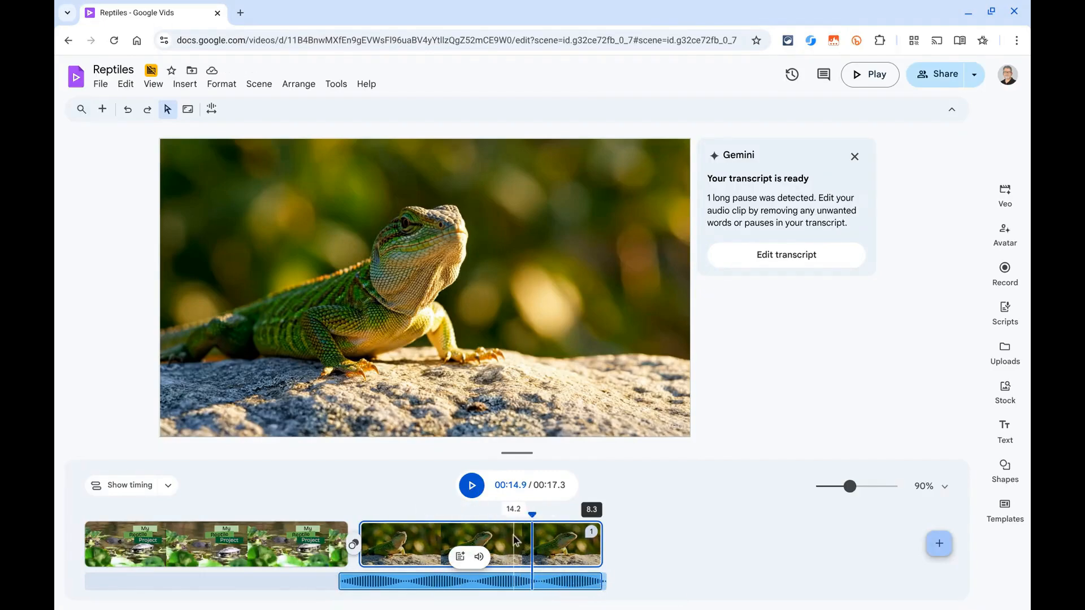
Step: Play the video from about 6.2 s to check the voiceover timing, and review the audio recording's transcript
click(268, 510)
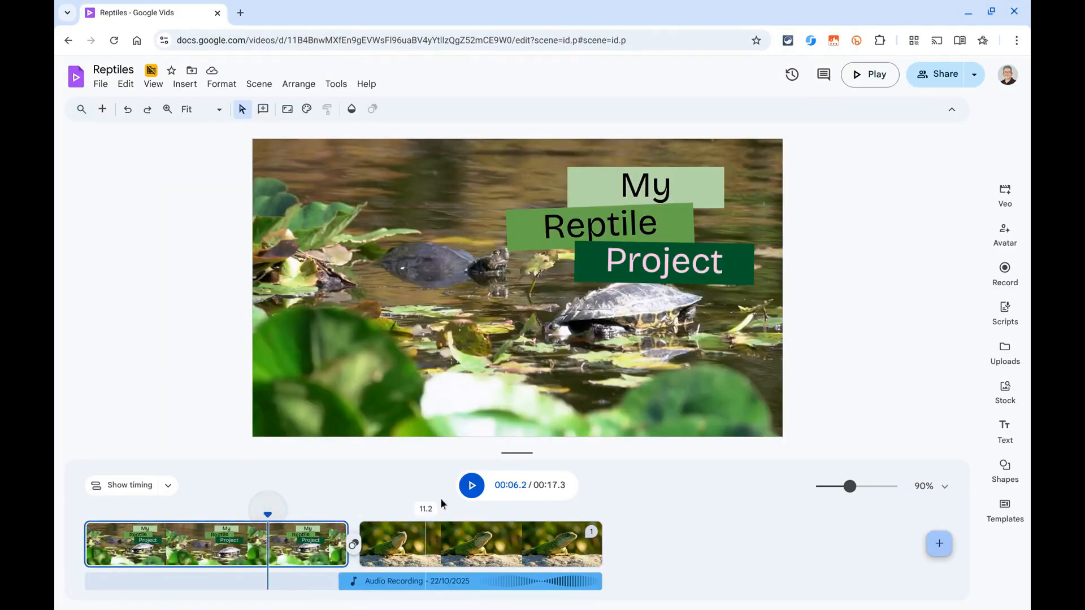
click(475, 487)
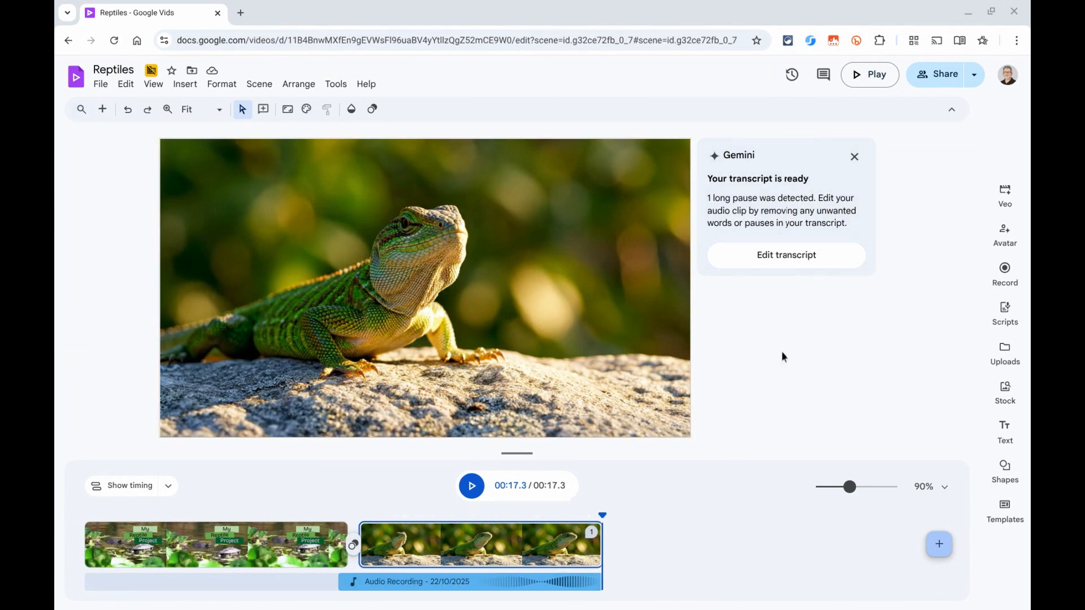
click(791, 255)
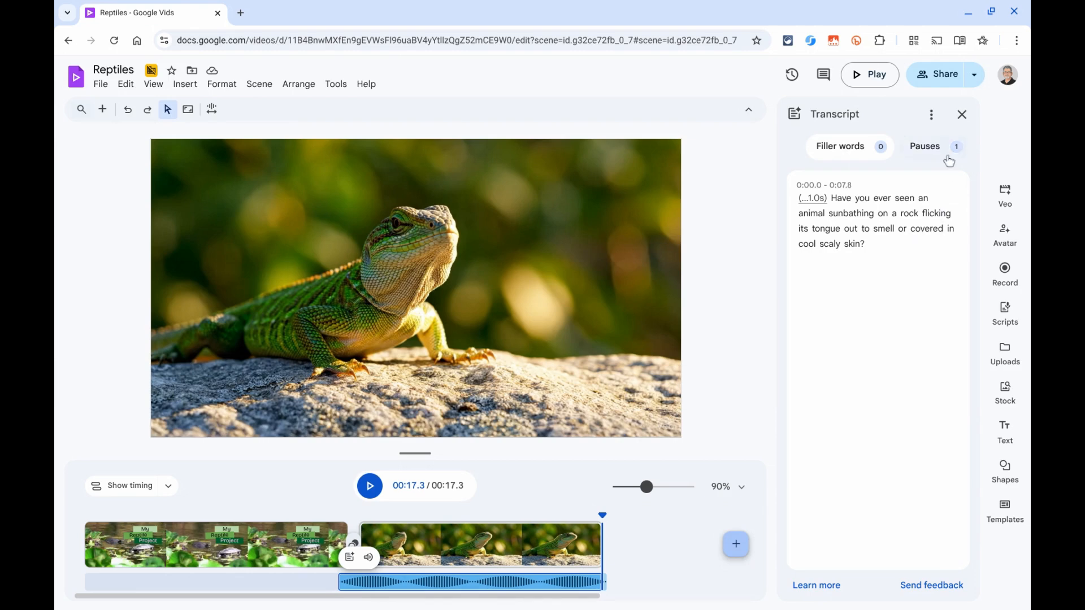
click(962, 115)
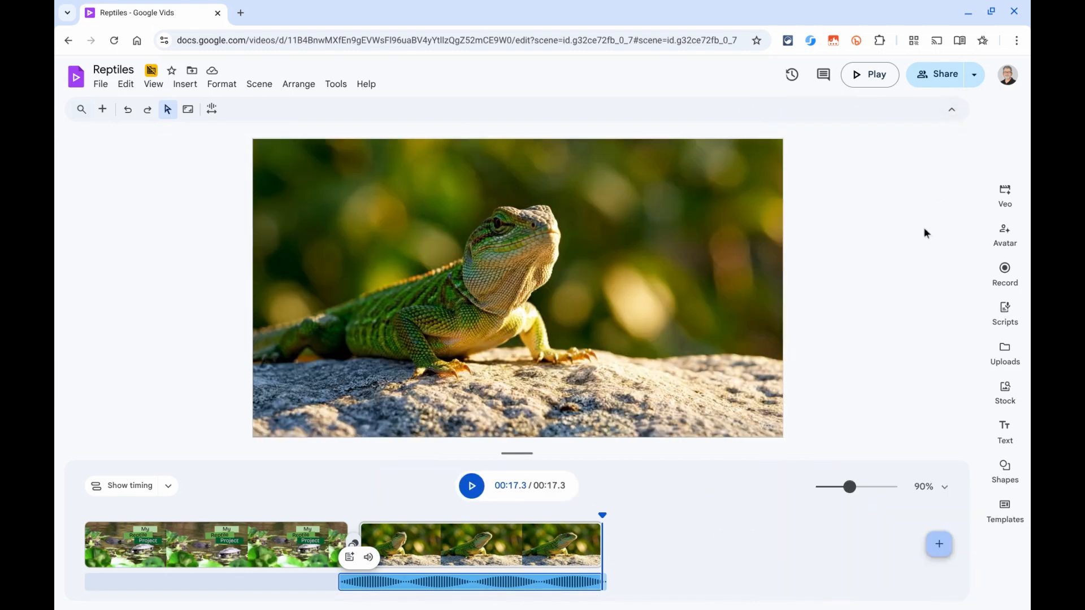